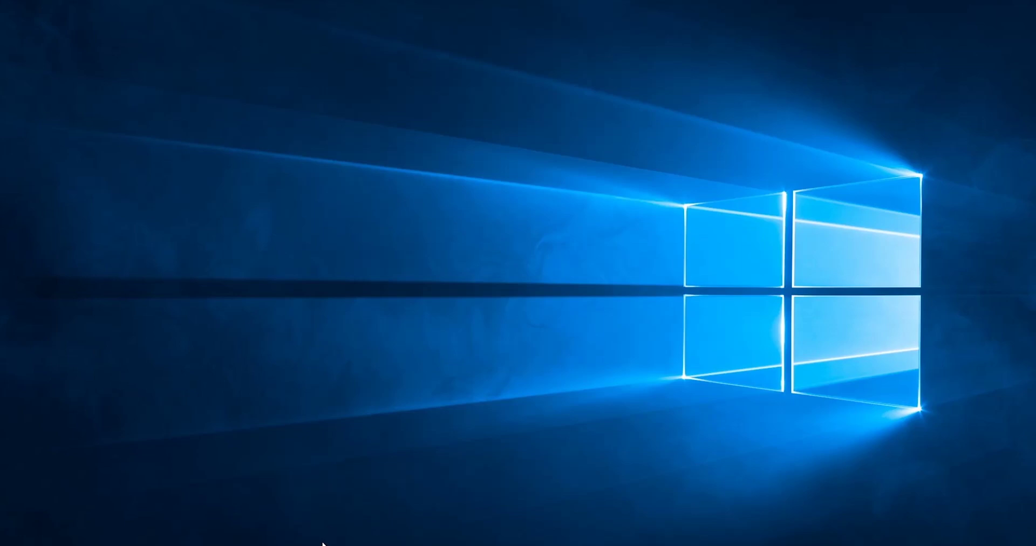
Launch Edge, load the router page at 192.168.0.1, and select the new-password field
right_click(251, 544)
click(247, 519)
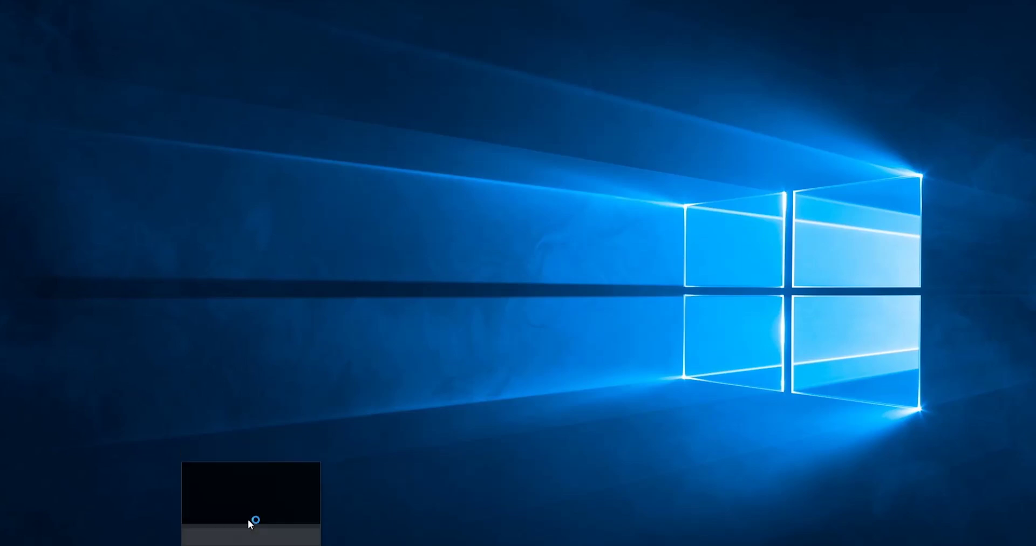
click(332, 13)
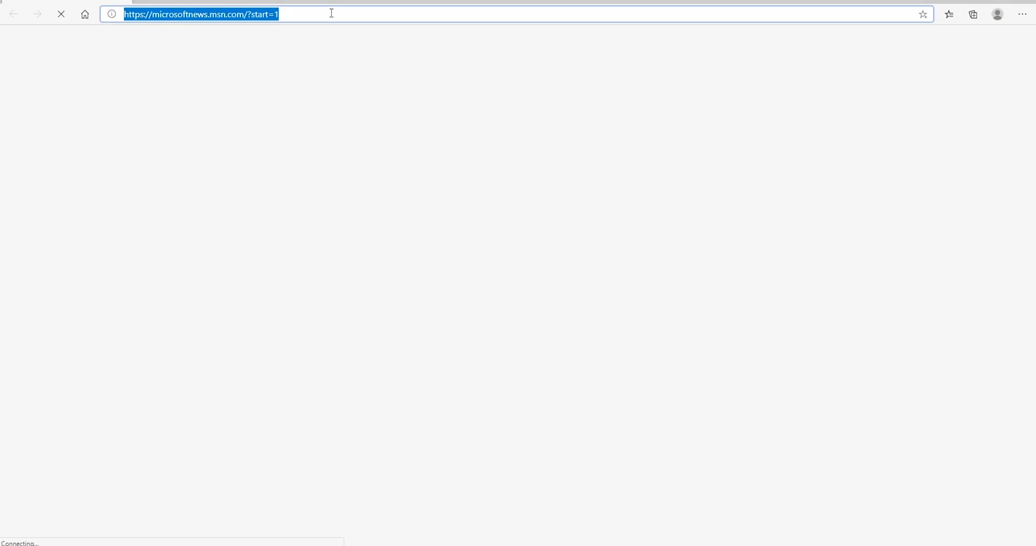
key(BackSpace)
text(192.16)
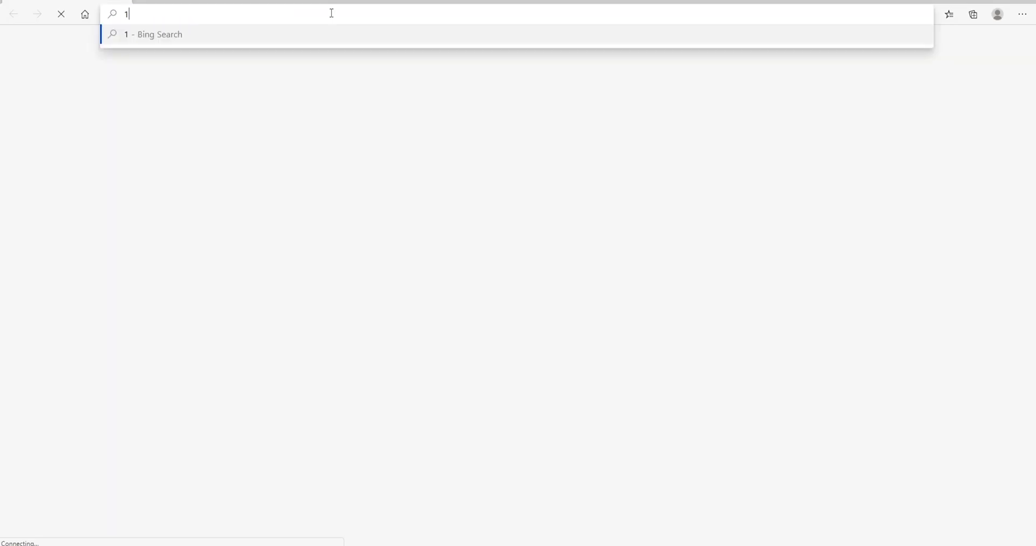
text(8.)
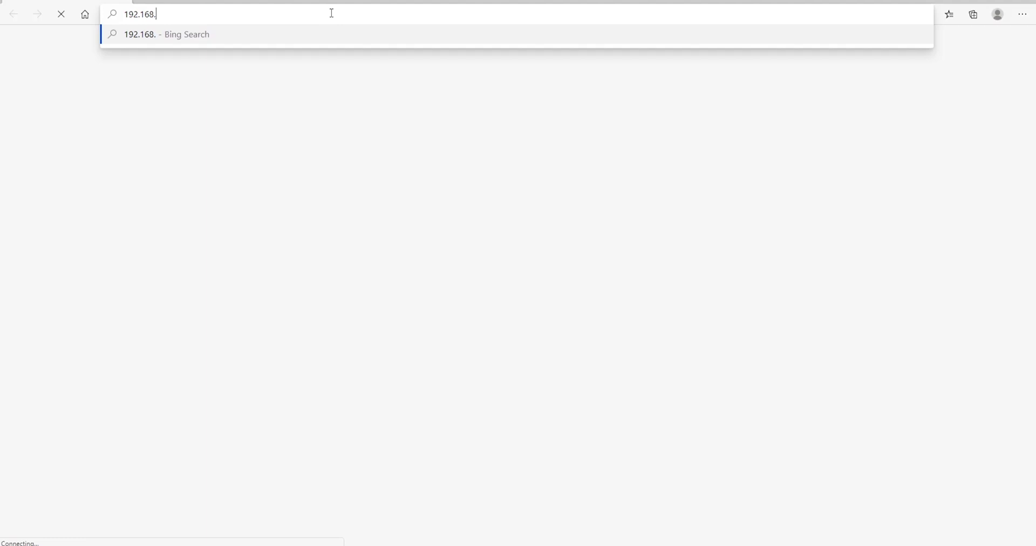
text(0.1)
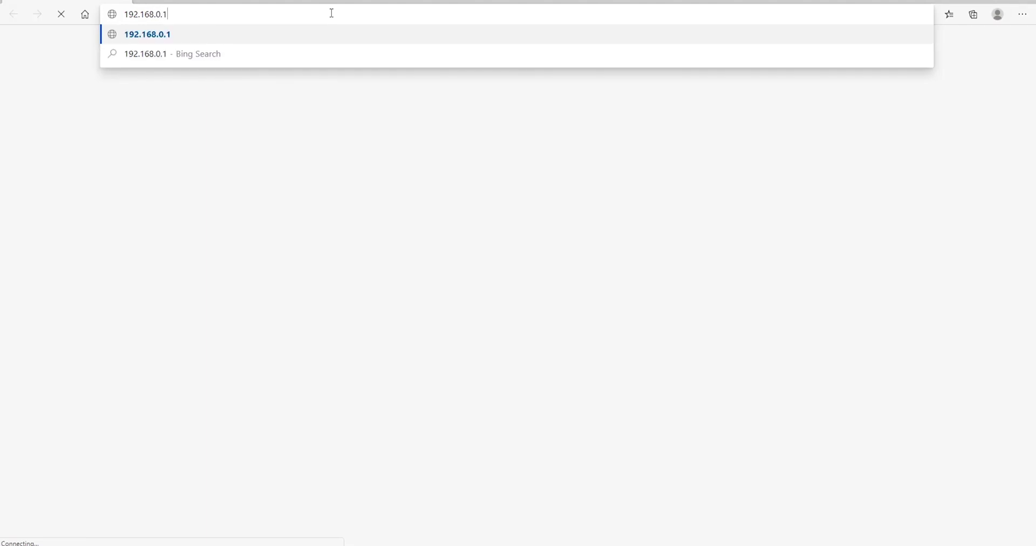
key(Return)
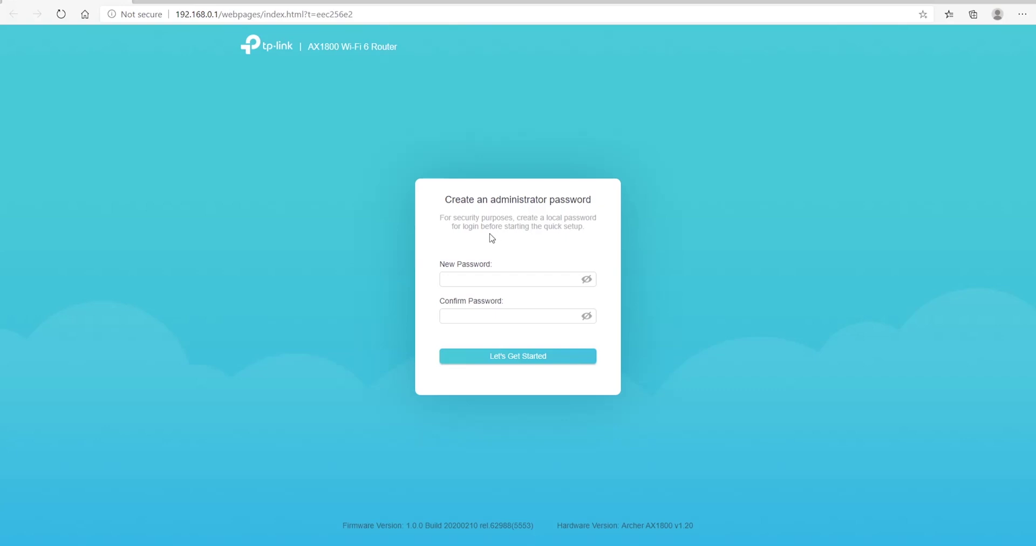
click(479, 276)
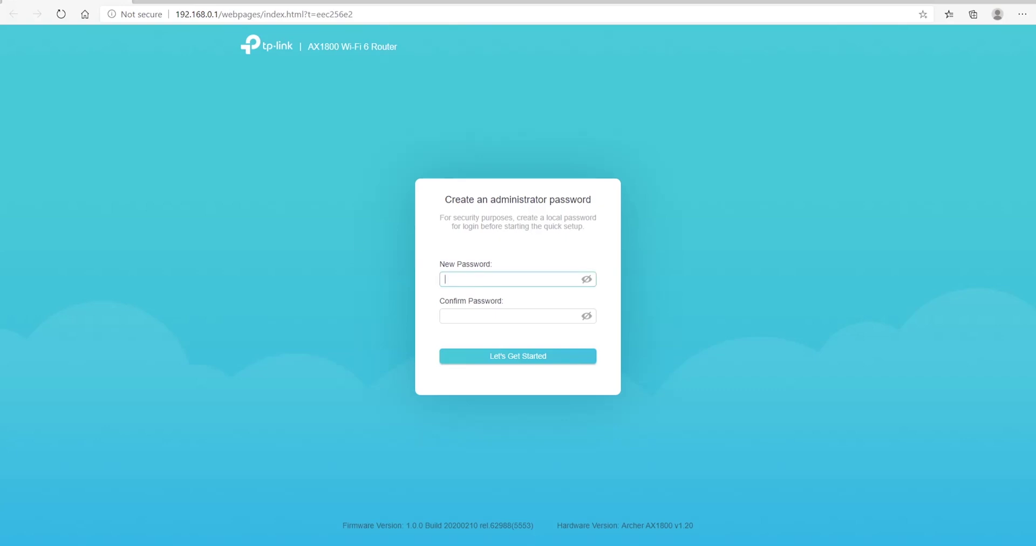
Paste the new administrator password into New and Confirm Password and submit it
key(BackSpace)
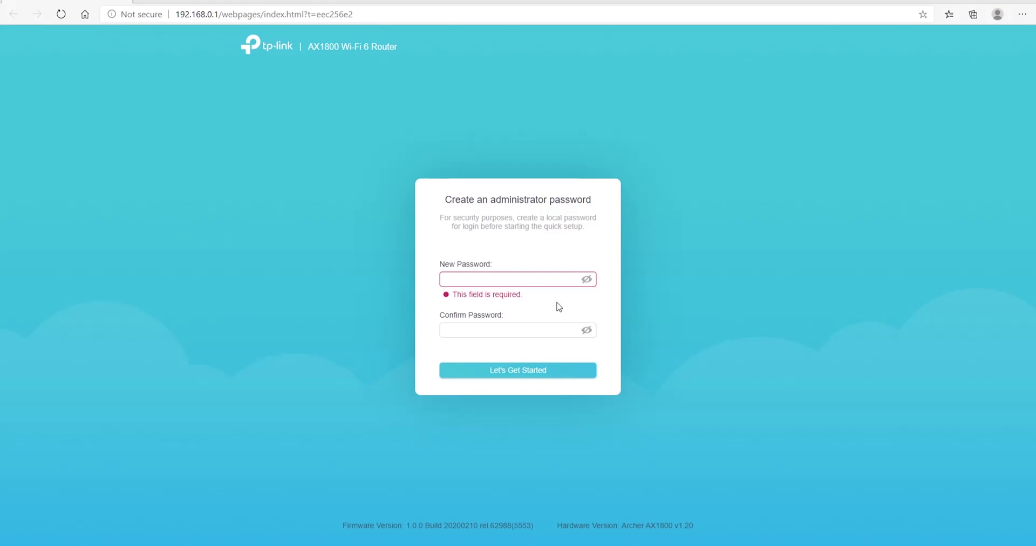
click(535, 279)
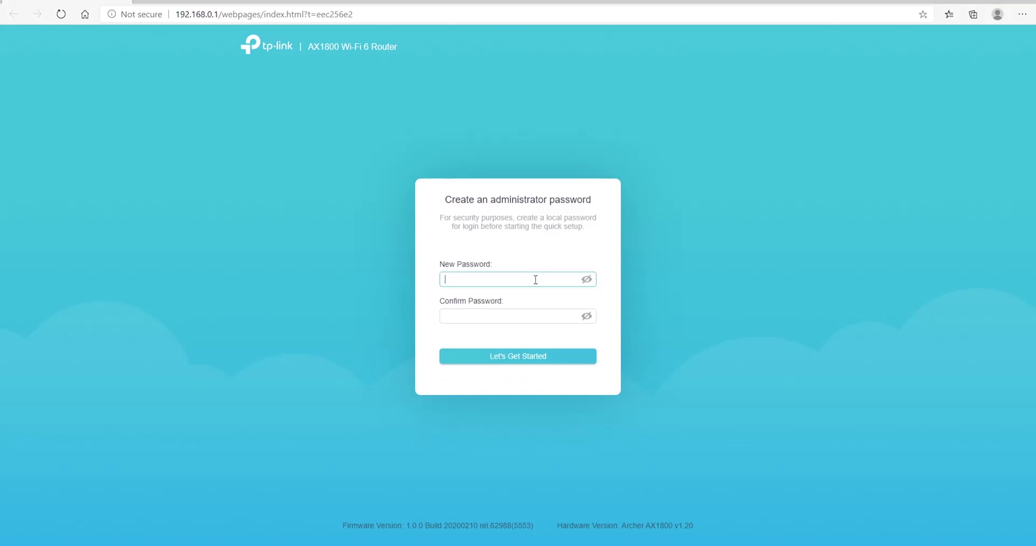
key(ctrl+v)
click(520, 320)
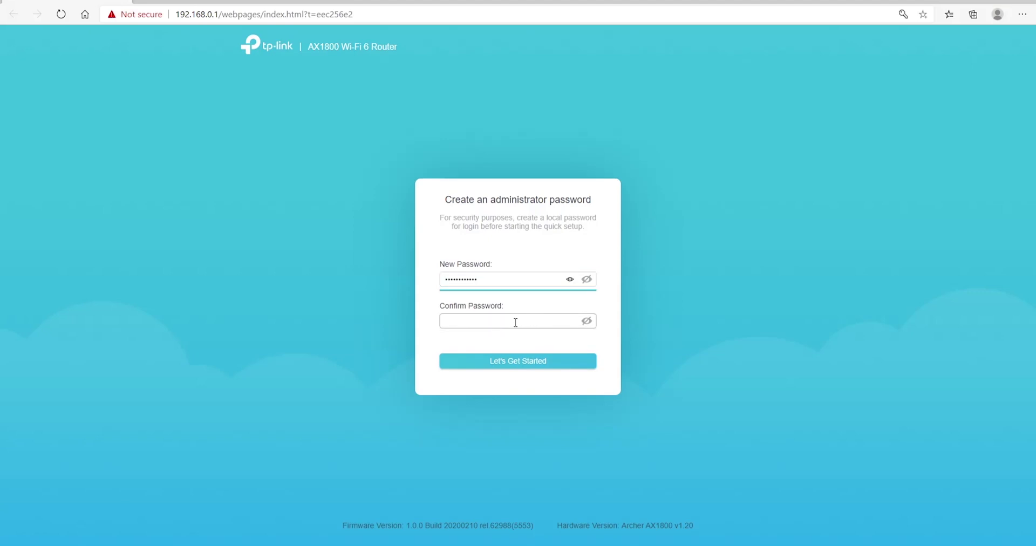
key(ctrl+v)
click(521, 370)
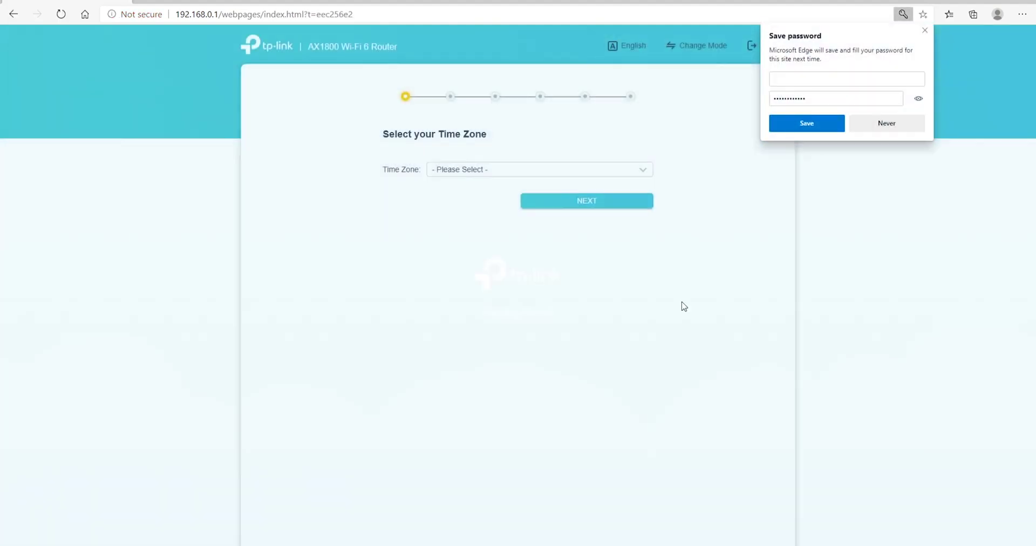
Dismiss the save-password prompt and set the time zone to (UTC-06:00) Central Time (US & Canada)
click(882, 123)
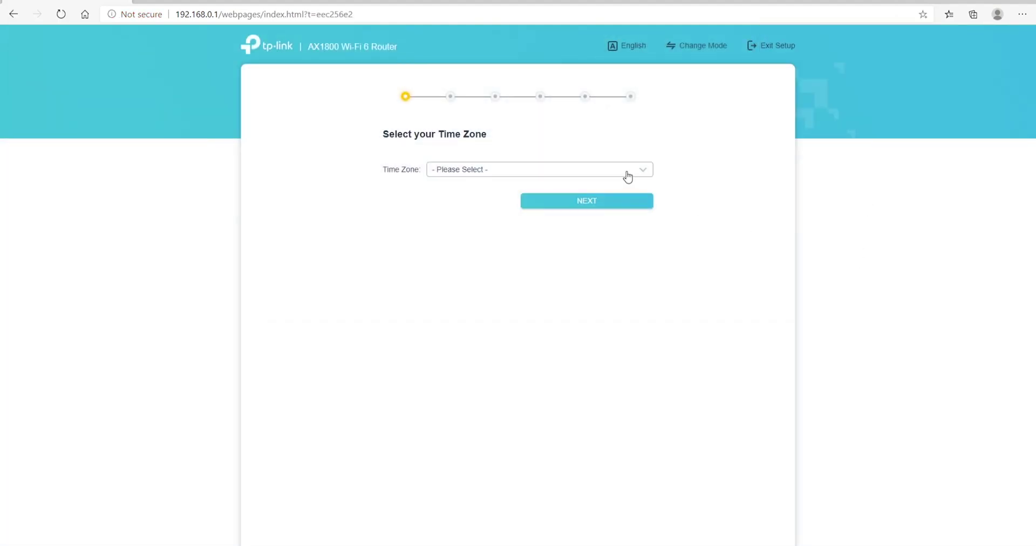
click(629, 176)
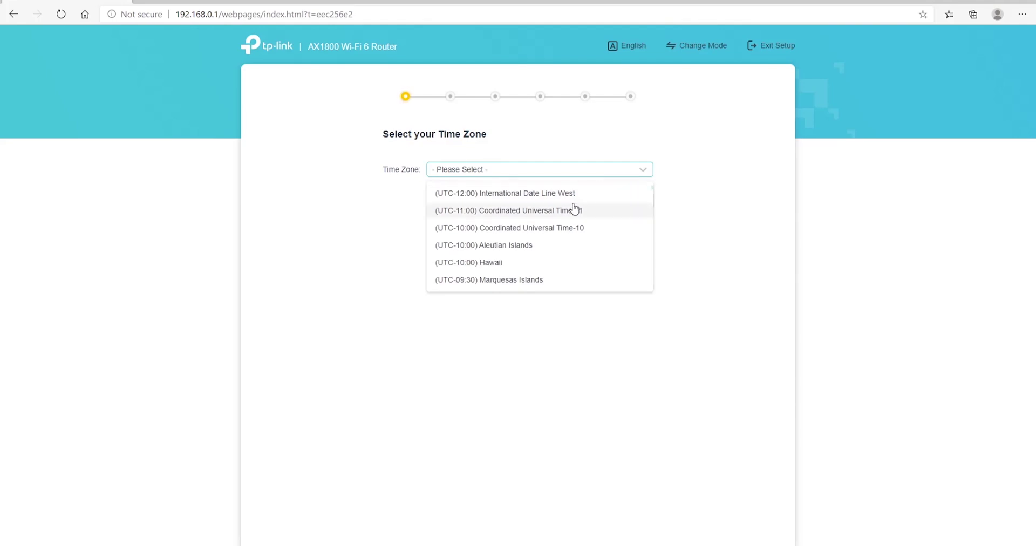
scroll(575, 209, down, 2)
scroll(574, 209, down, 1)
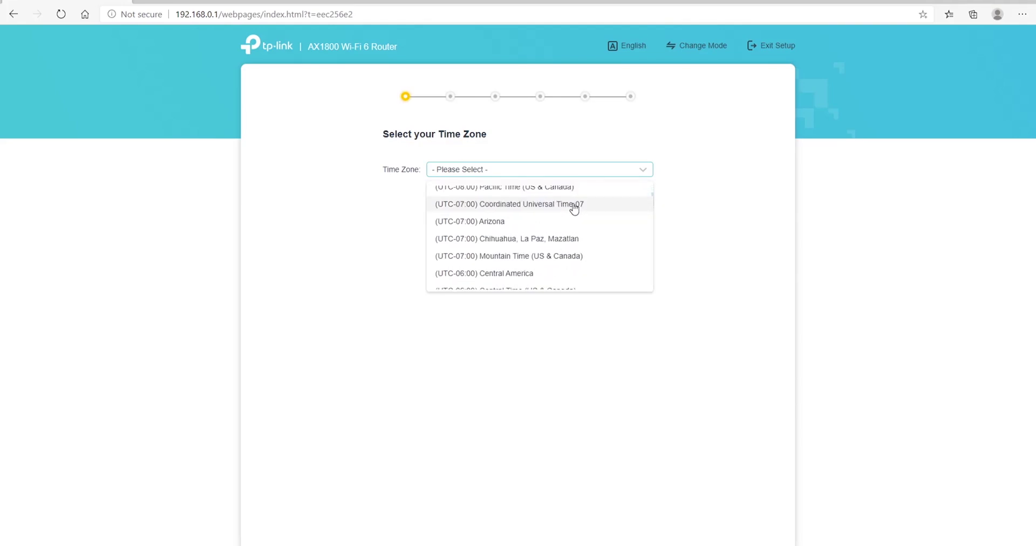
click(551, 257)
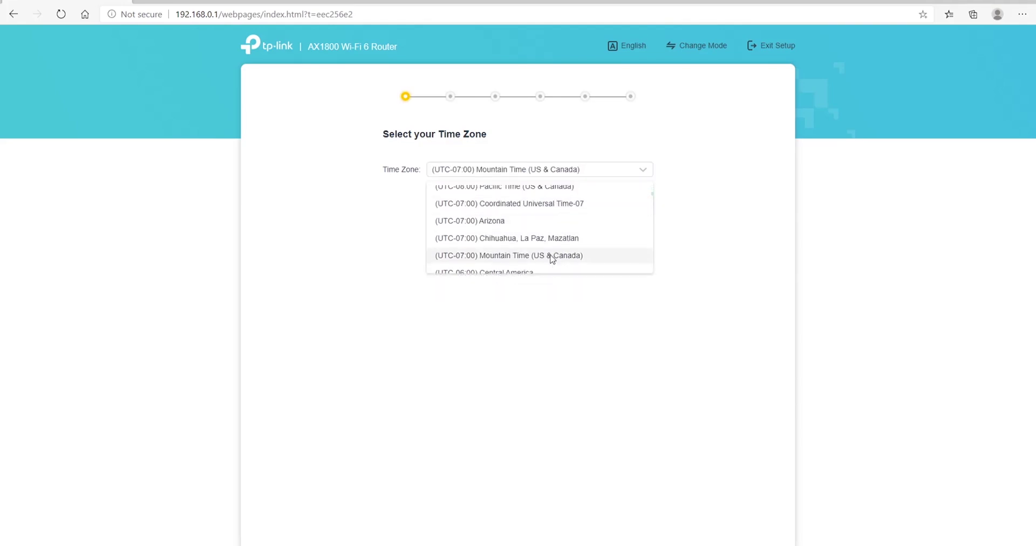
click(641, 169)
click(562, 227)
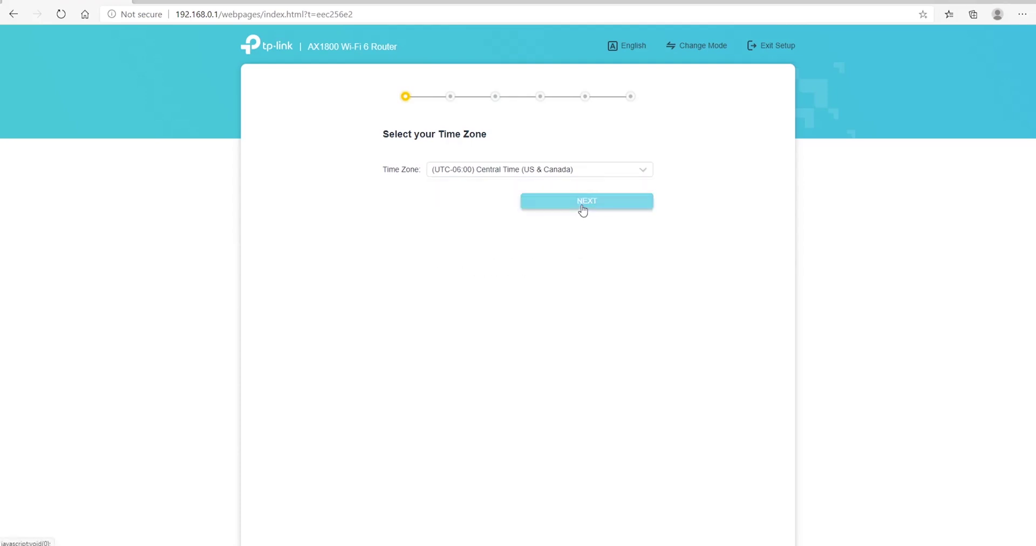
click(580, 209)
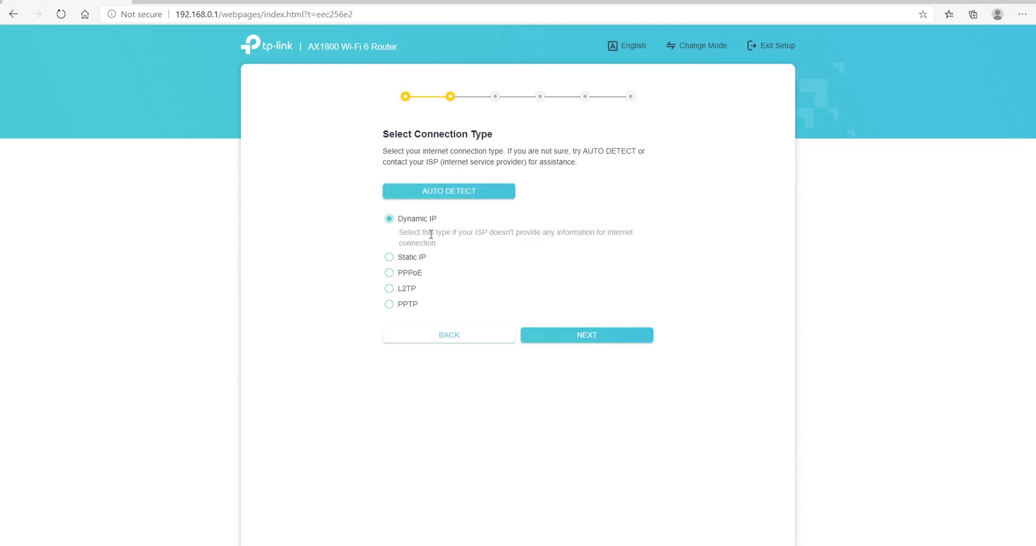
Keep Dynamic IP with Use Default MAC Address and move on to wireless settings
click(613, 340)
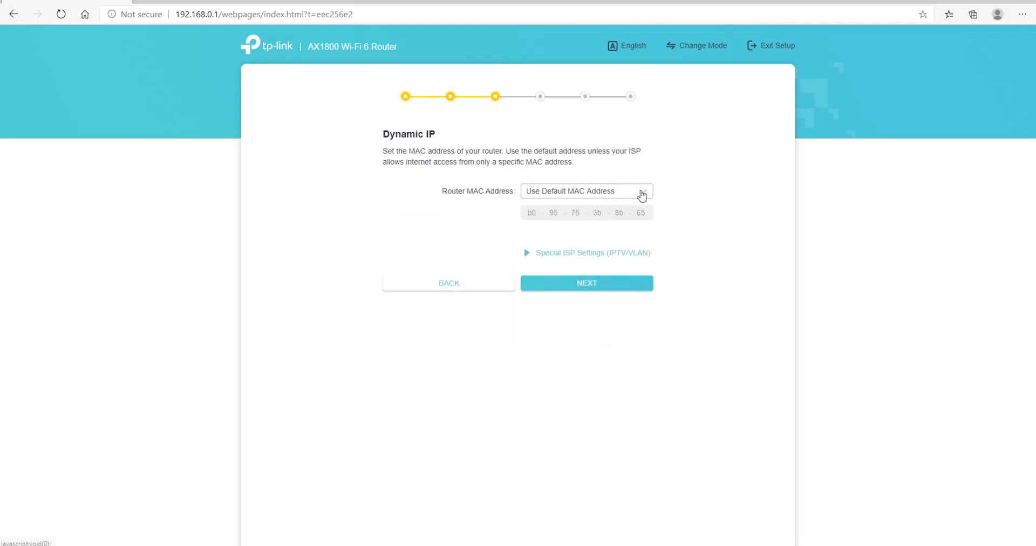
click(641, 193)
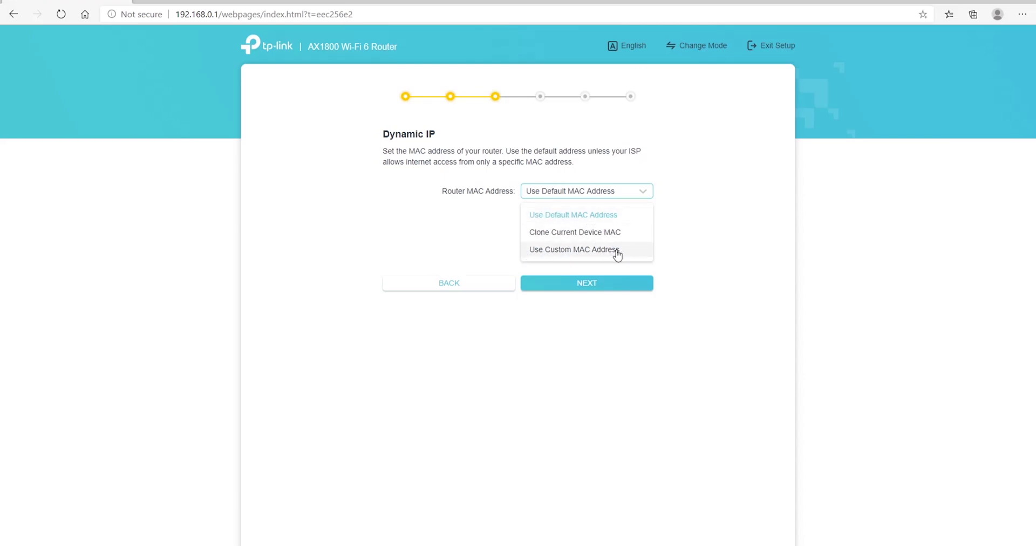
click(654, 331)
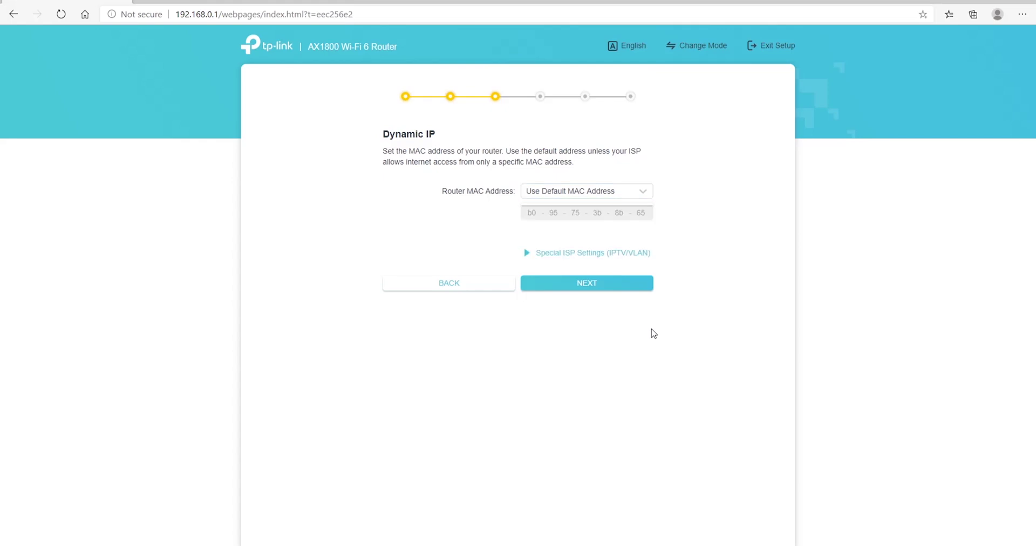
click(575, 290)
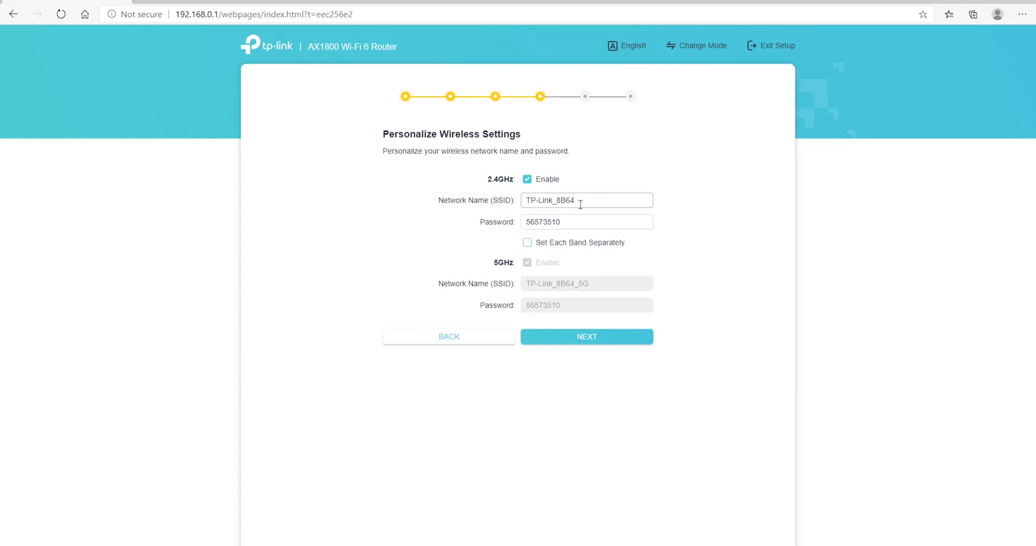
Keep the default SSIDs TP-Link_8B64 and TP-Link_8B64_5G and run the connection test
click(567, 223)
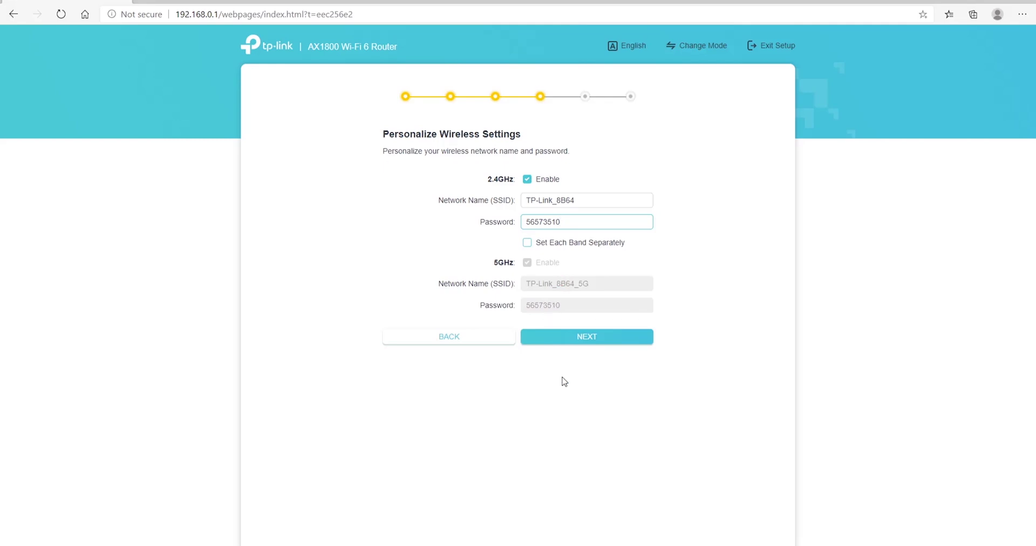
click(580, 344)
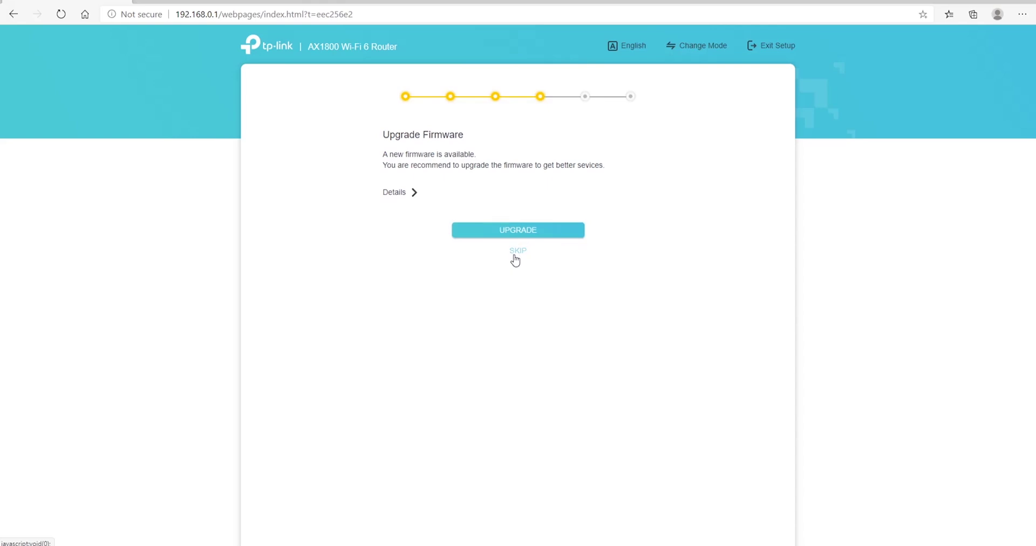
Read the firmware release notes (WPA3 support, two bug fixes), then skip the upgrade
click(397, 194)
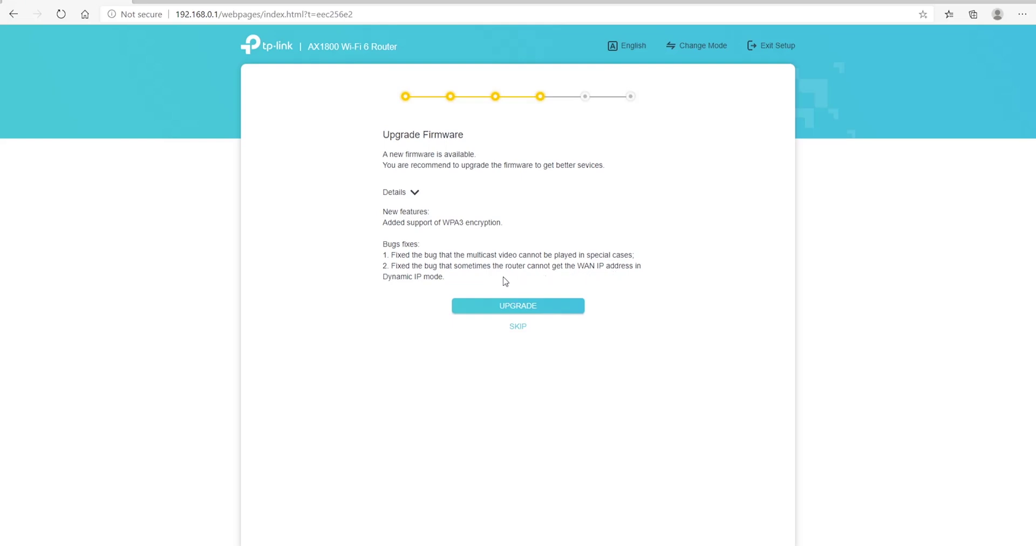
click(517, 327)
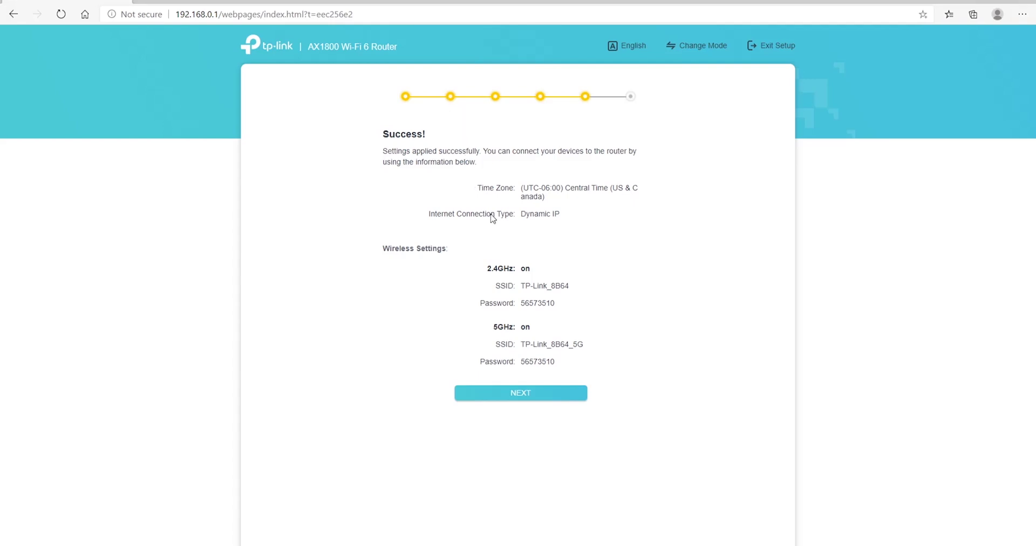
Continue past the Success summary to the TP-Link Cloud Service step
click(522, 398)
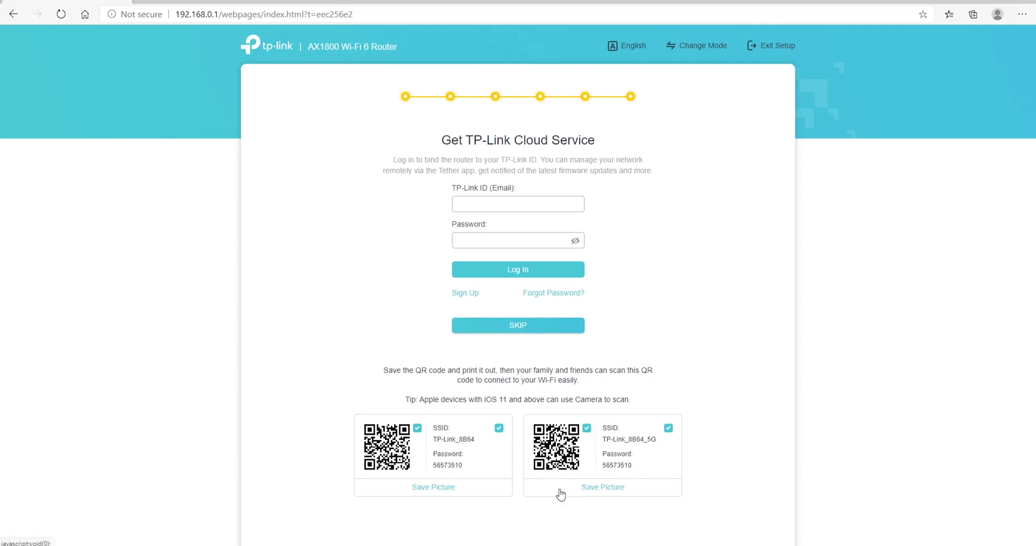
Skip TP-Link Cloud account linking to finish quick setup on the Network Map
click(513, 327)
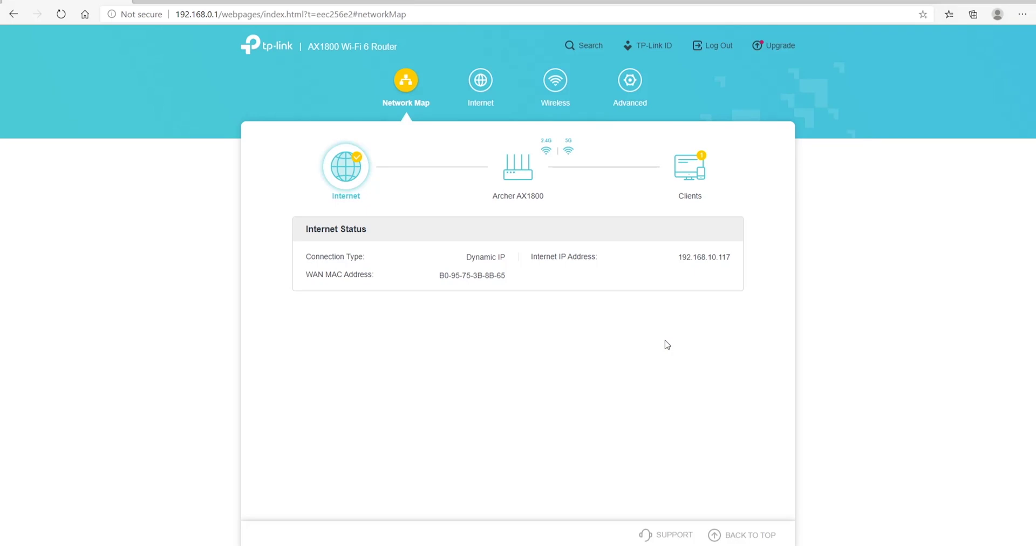
Verify the Internet tab shows Dynamic IP with the default MAC address, then view Wireless settings
click(479, 81)
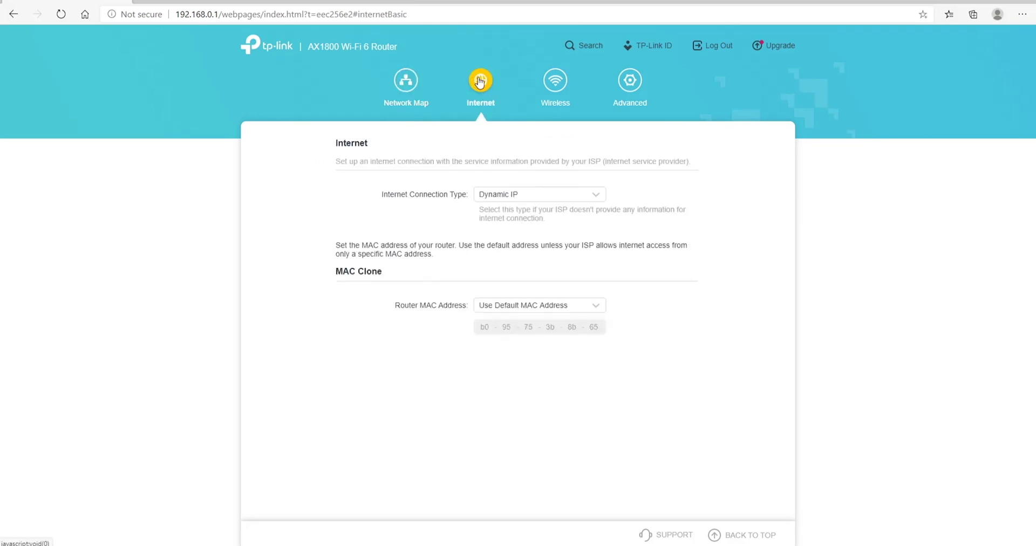
click(594, 306)
click(595, 308)
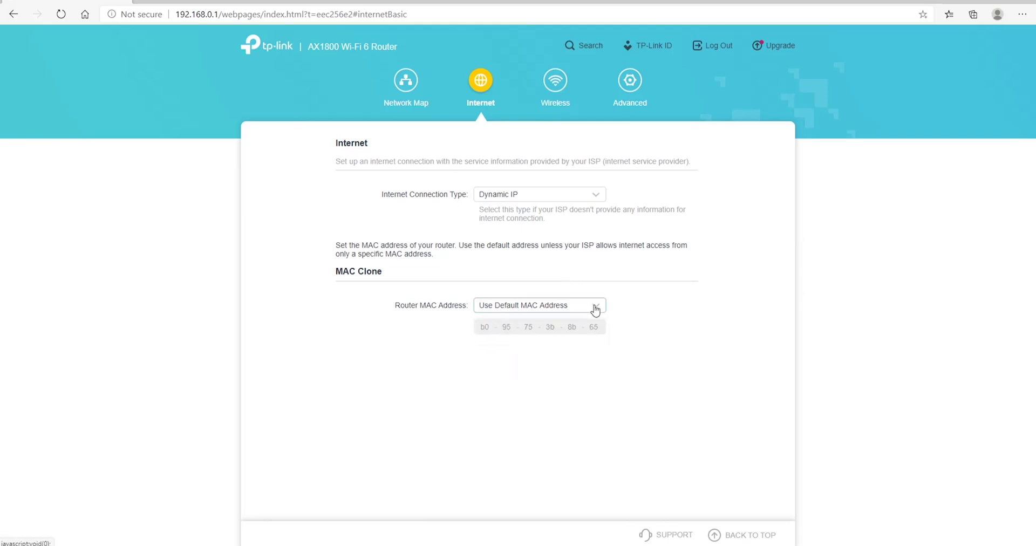
click(554, 83)
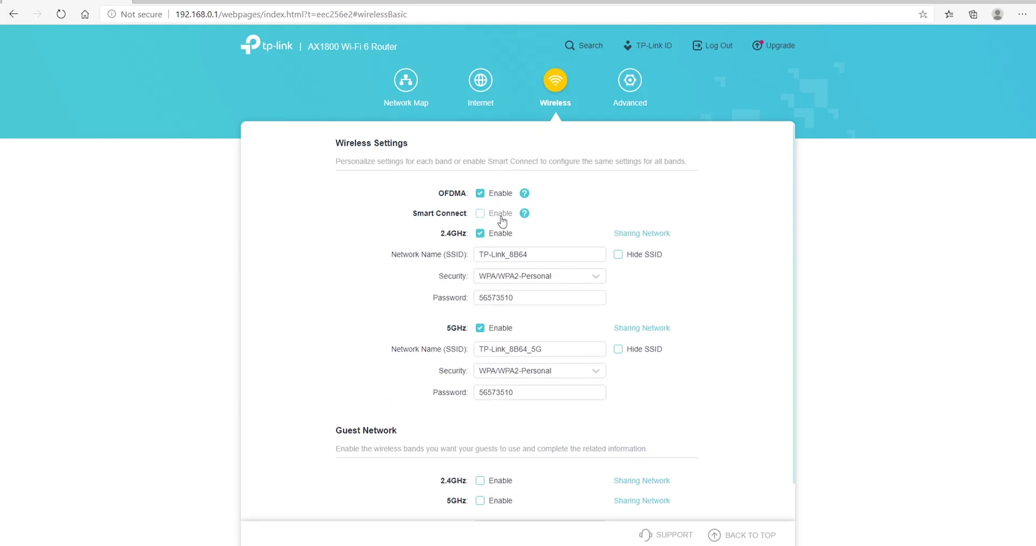
click(480, 214)
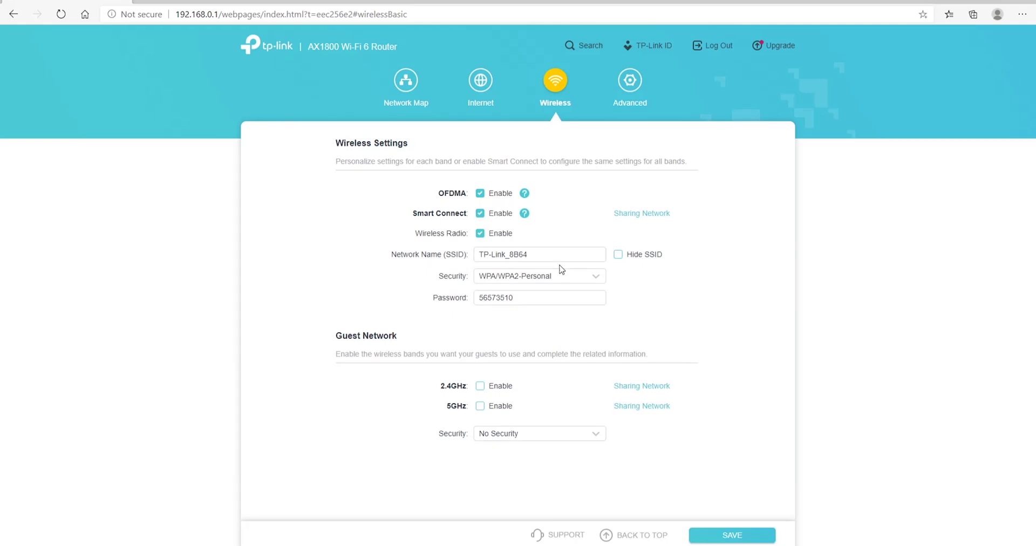
click(596, 280)
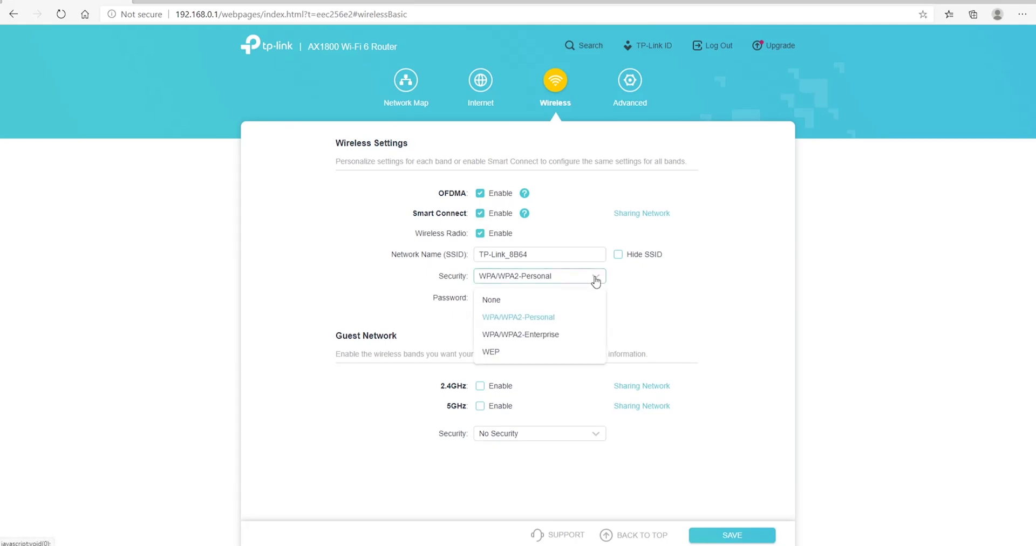
click(596, 280)
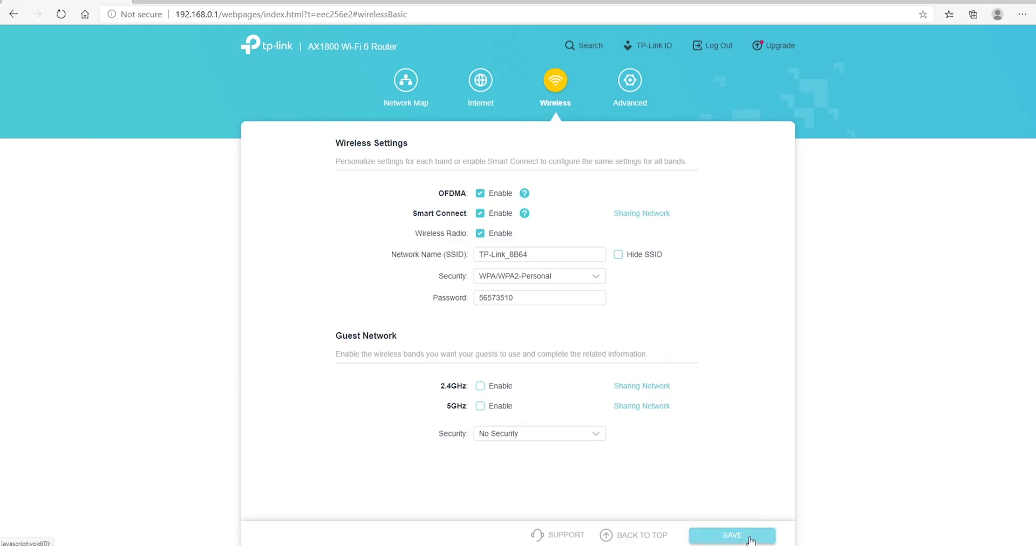
click(480, 213)
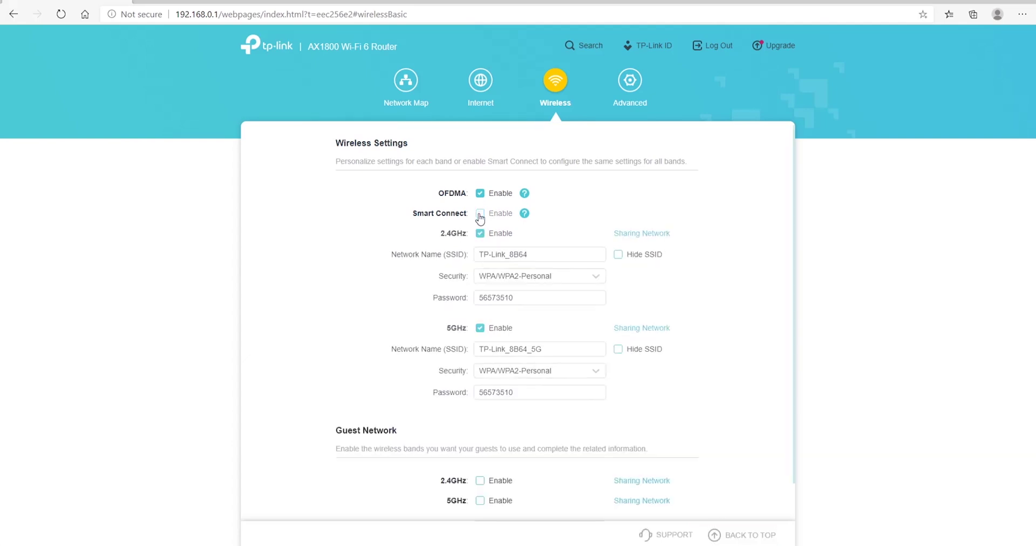
scroll(710, 409, down, 1)
scroll(707, 408, up, 1)
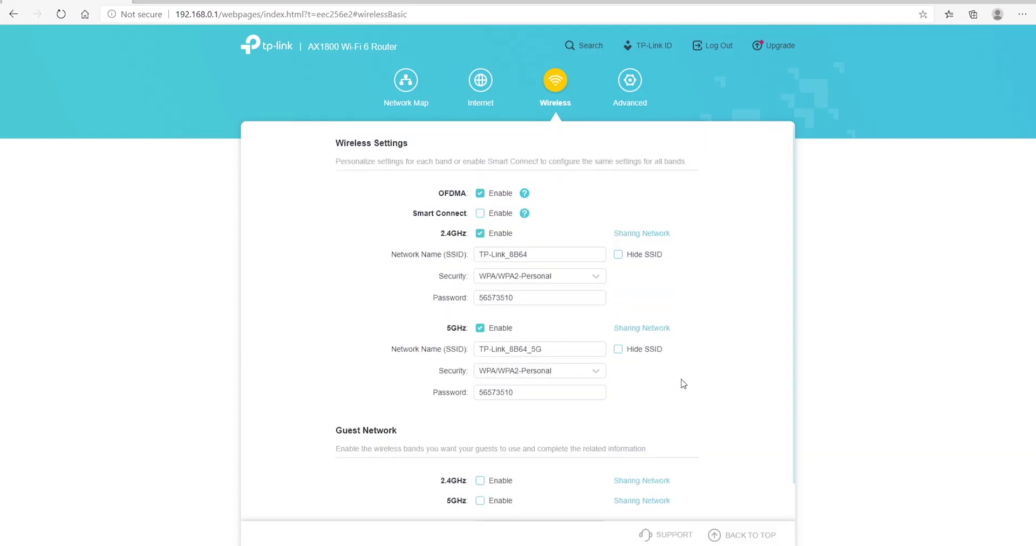
Review Advanced Network Status: Internet, LAN, DHCP Server and Dynamic DNS sections
click(635, 110)
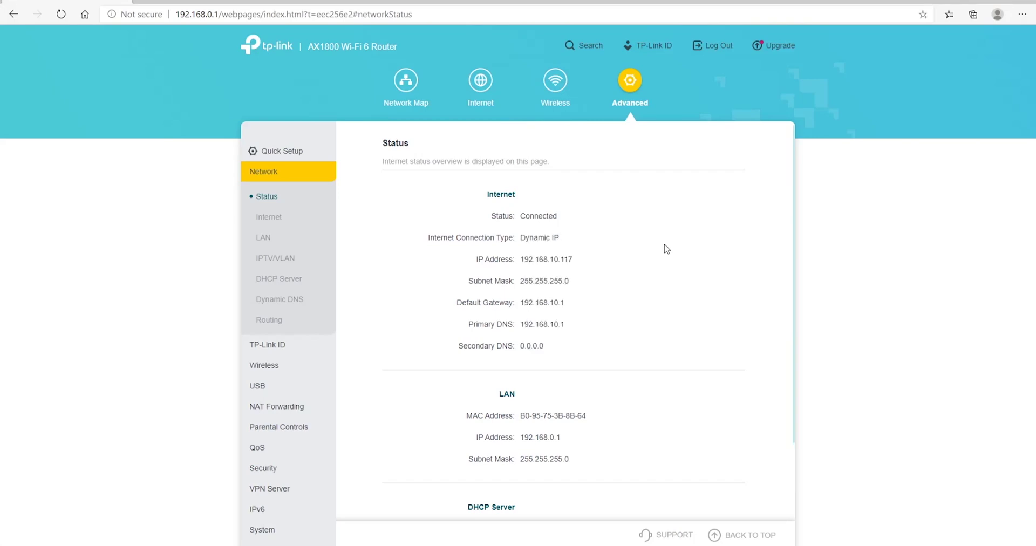
scroll(666, 251, down, 1)
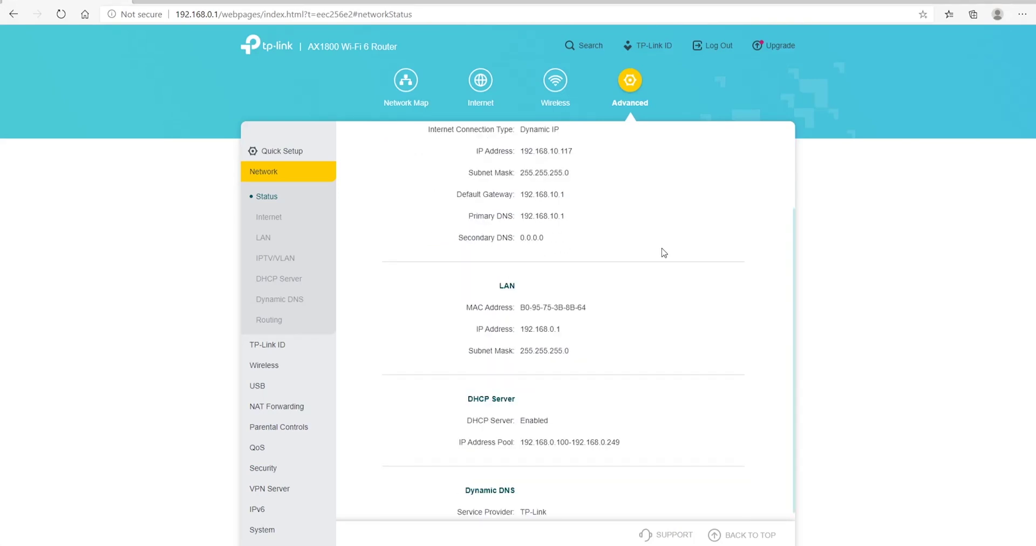
scroll(663, 253, up, 2)
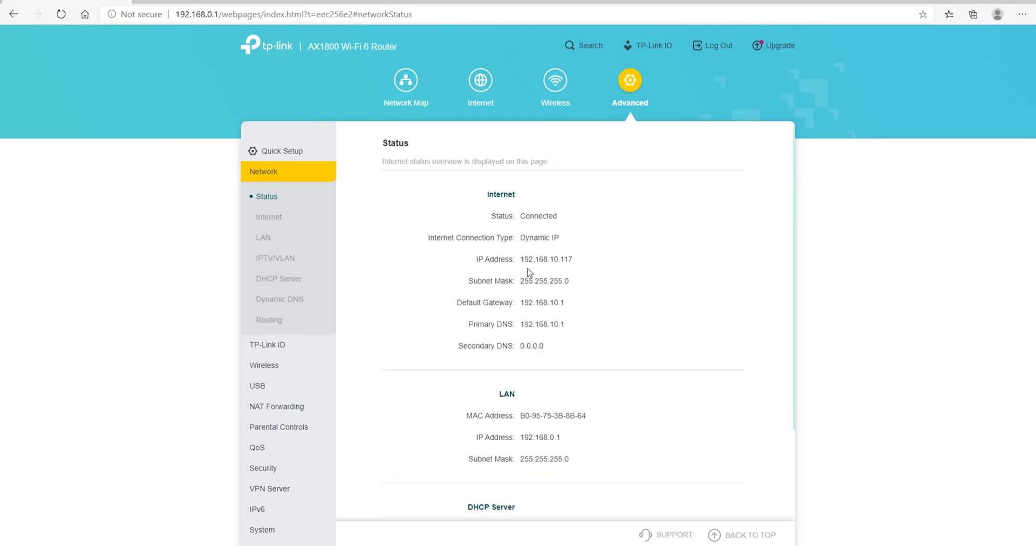
scroll(560, 305, down, 1)
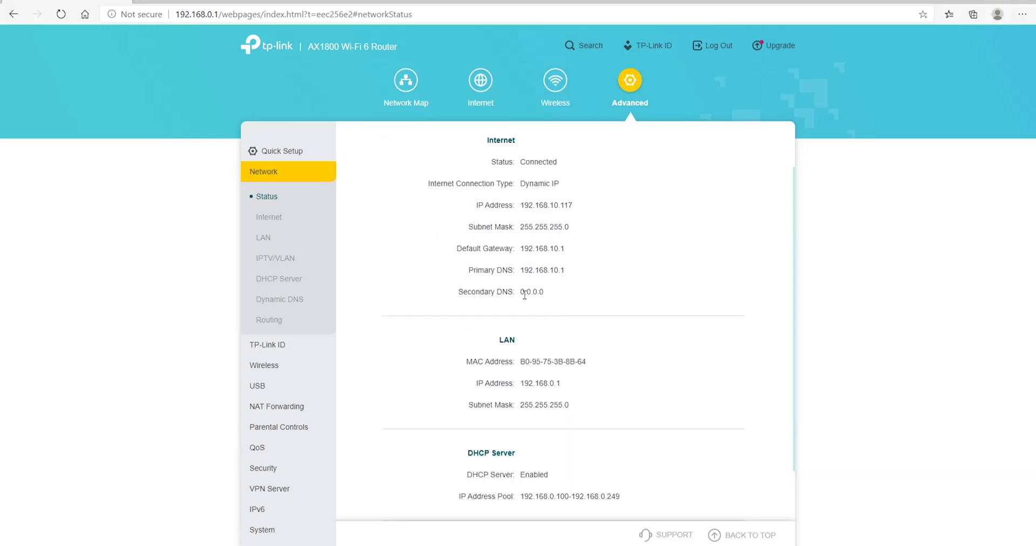
scroll(526, 333, down, 1)
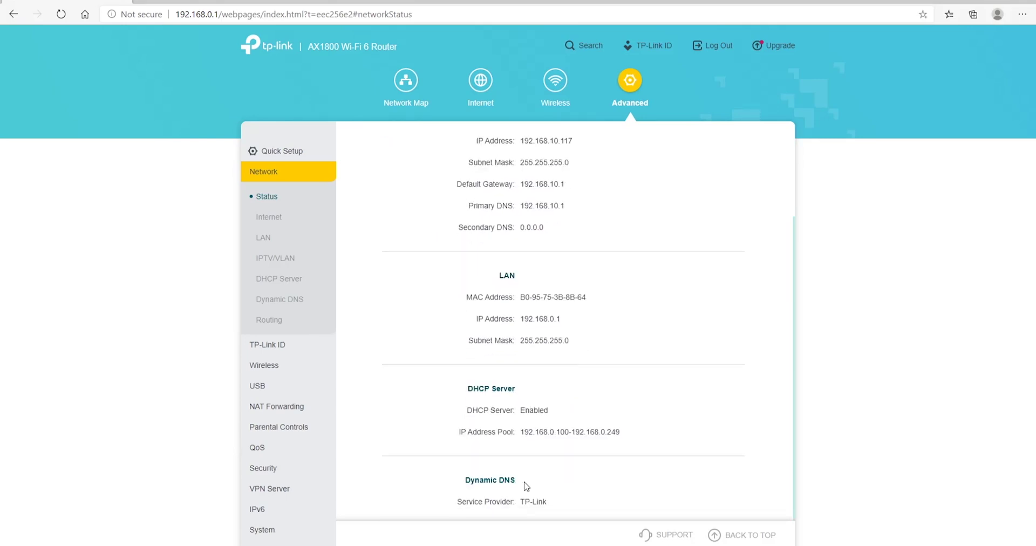
scroll(517, 487, up, 2)
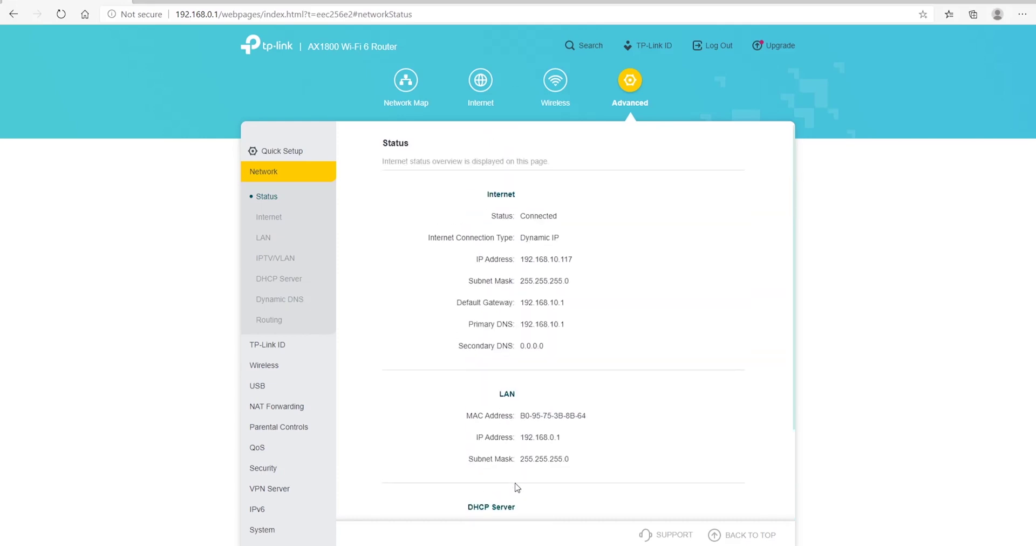
scroll(665, 331, down, 2)
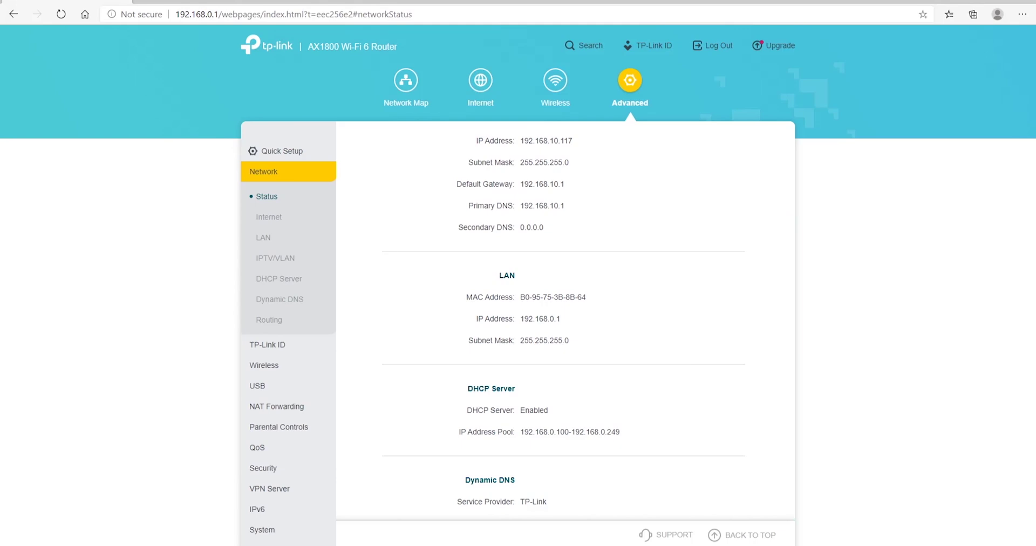
Load cnn.com in a new Edge tab
click(142, 2)
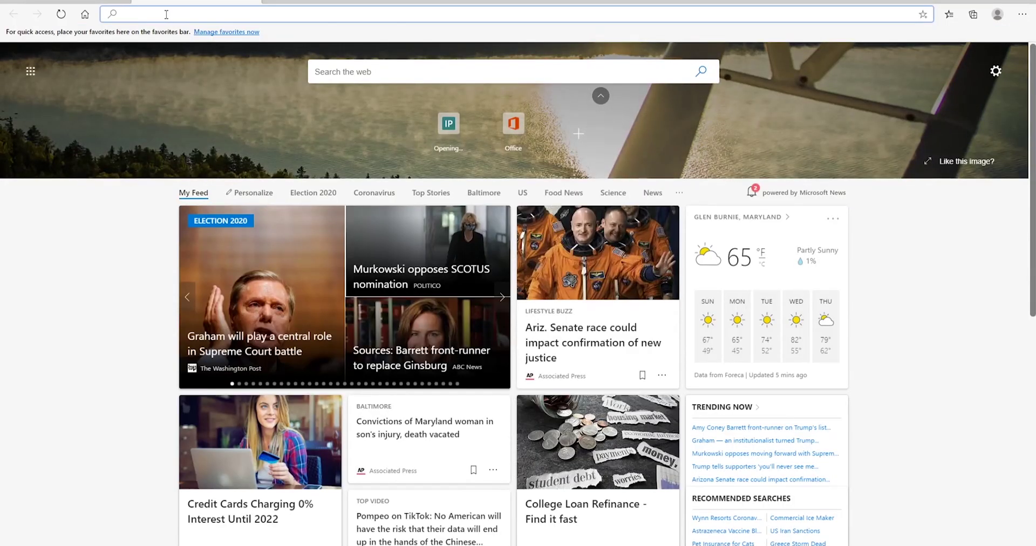
text(c)
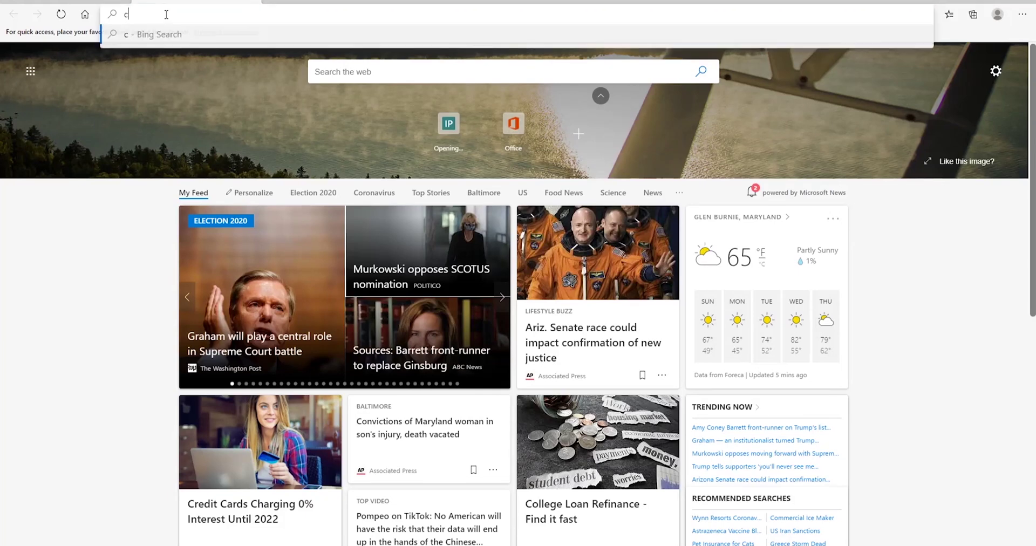
text(nn.com)
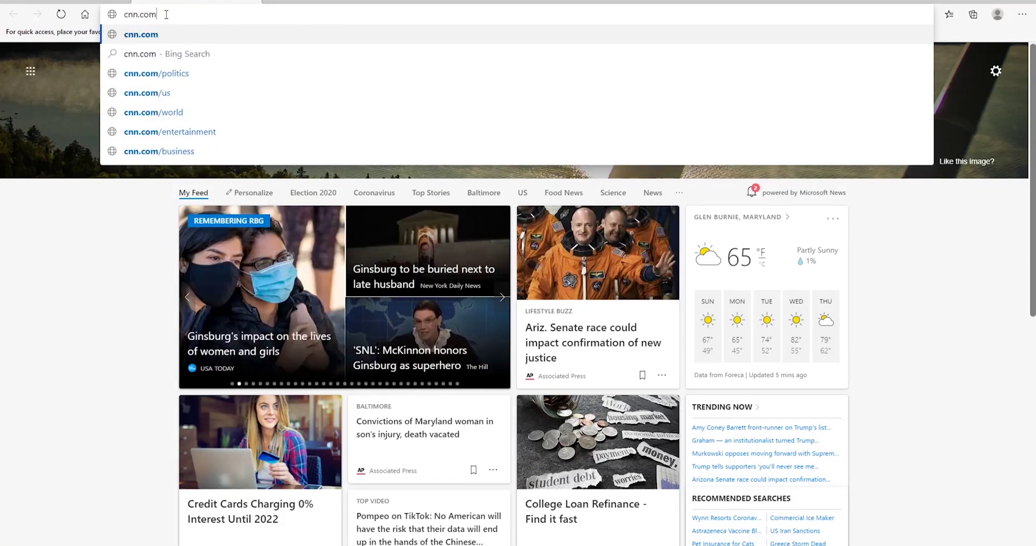
key(Return)
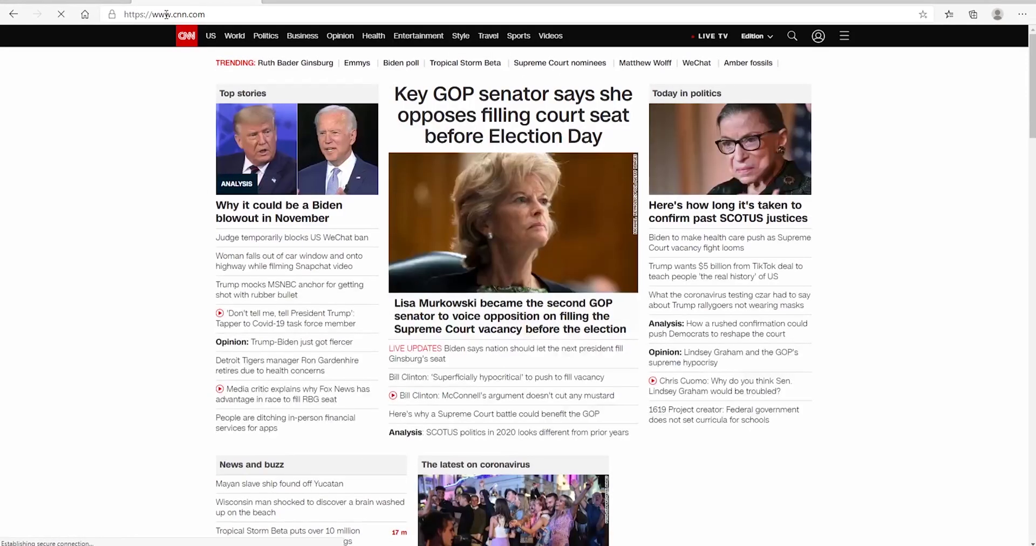
Replace the address with netflix.com and scroll down the loaded Netflix home page
drag(207, 14, 123, 15)
text(netfl)
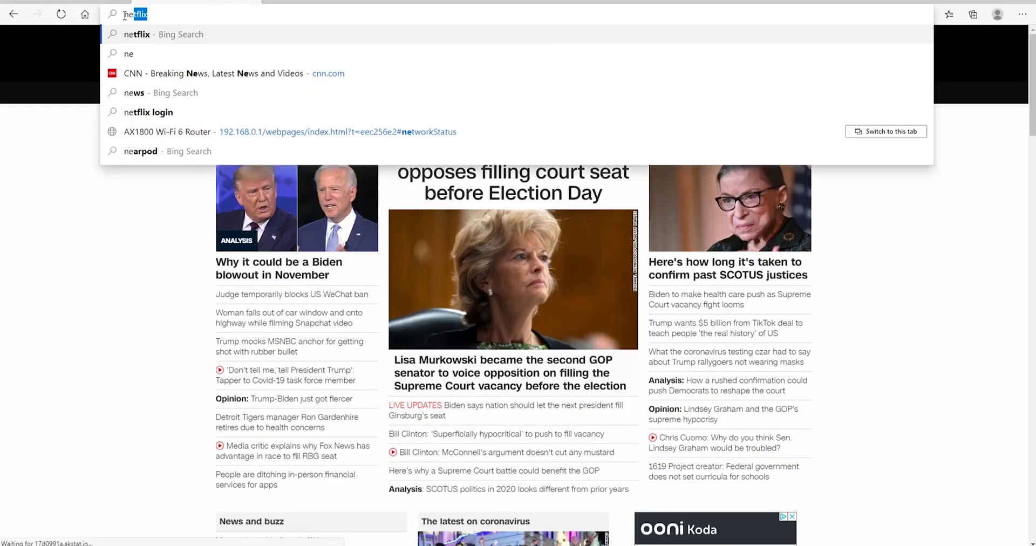
text(i)
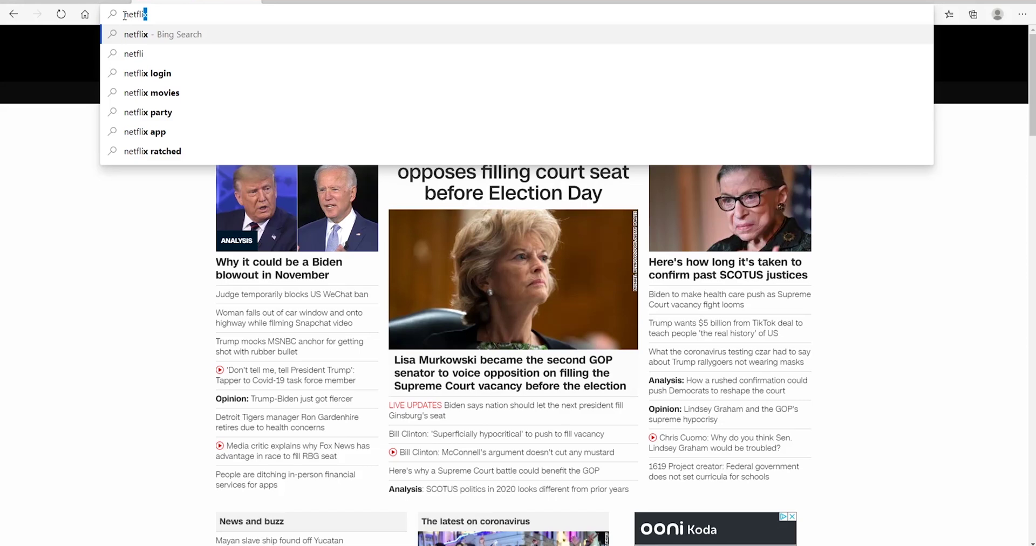
text(x)
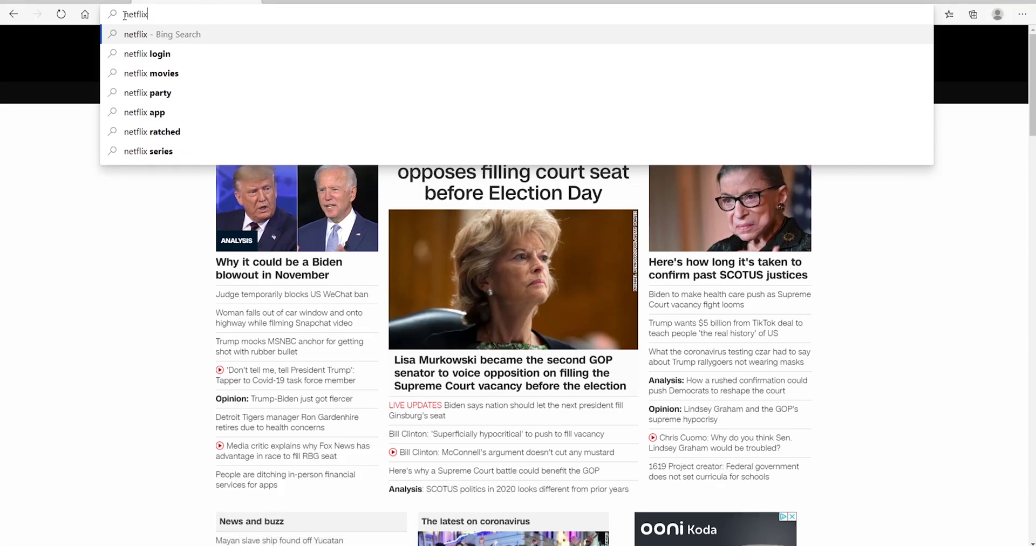
text(.com)
key(Return)
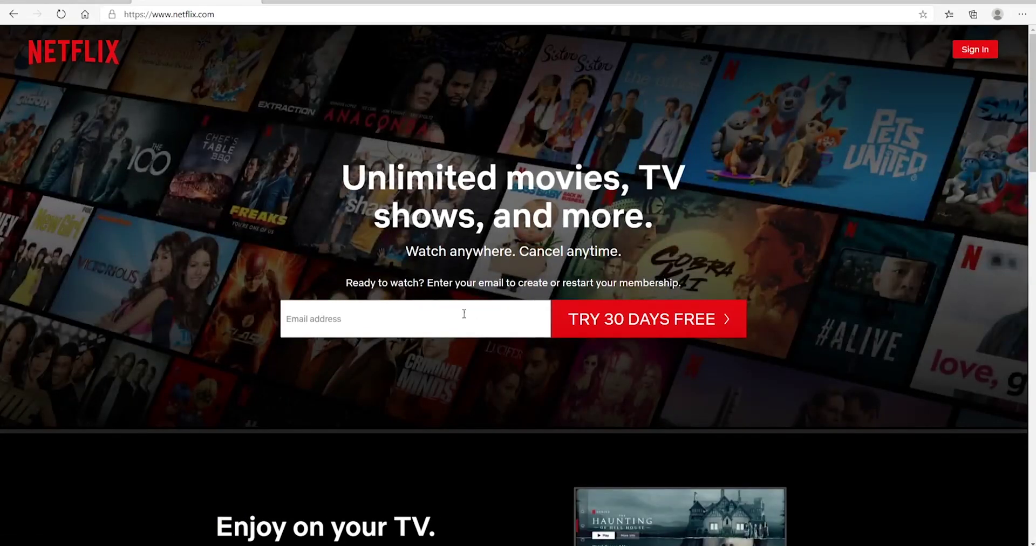
scroll(386, 308, down, 7)
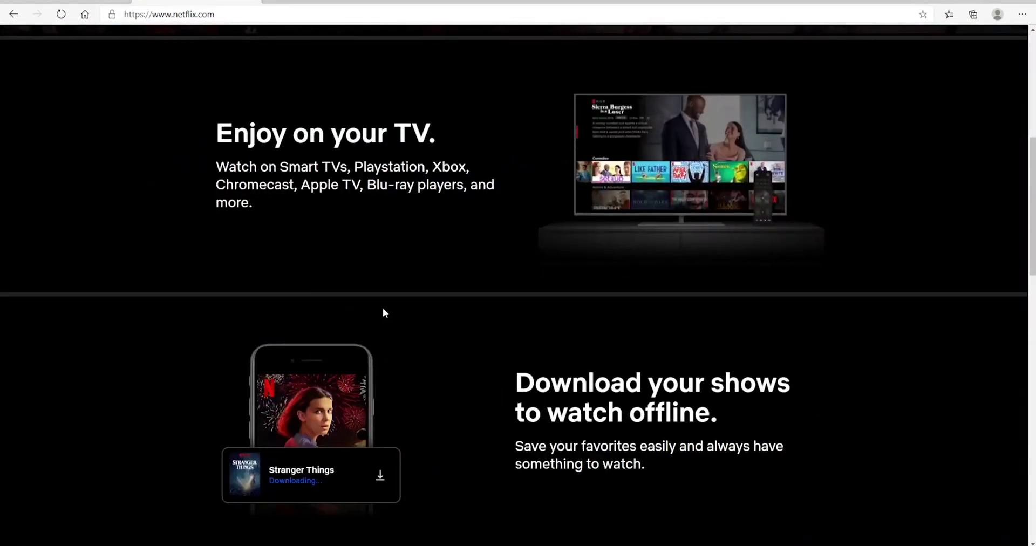